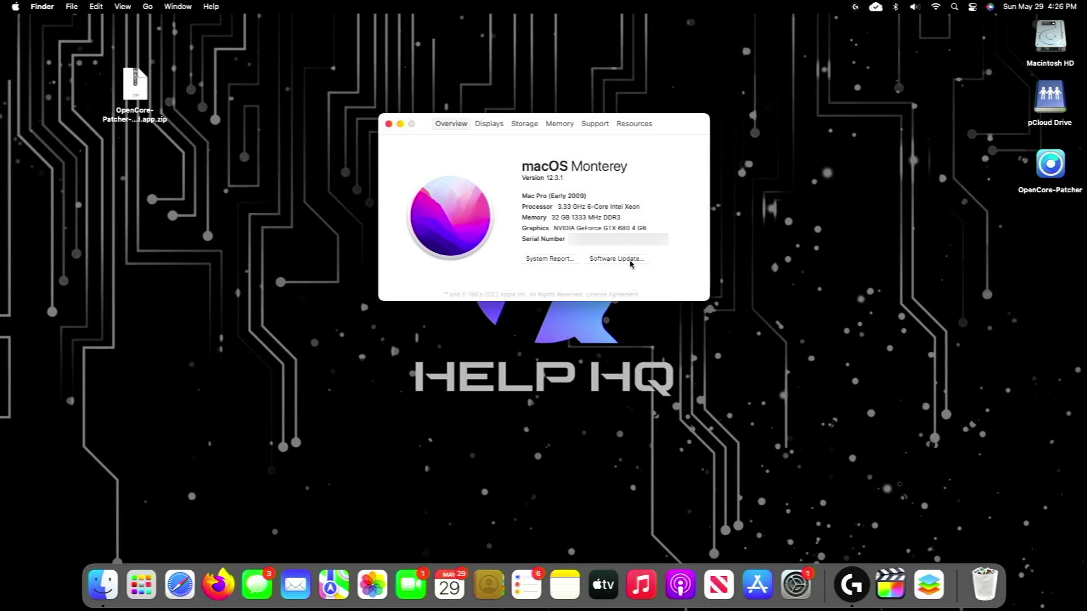
Check Software Update, which offers macOS Monterey 12.4 over the installed 12.3.1.
{"action": "left_click", "coordinate": [680, 234]}
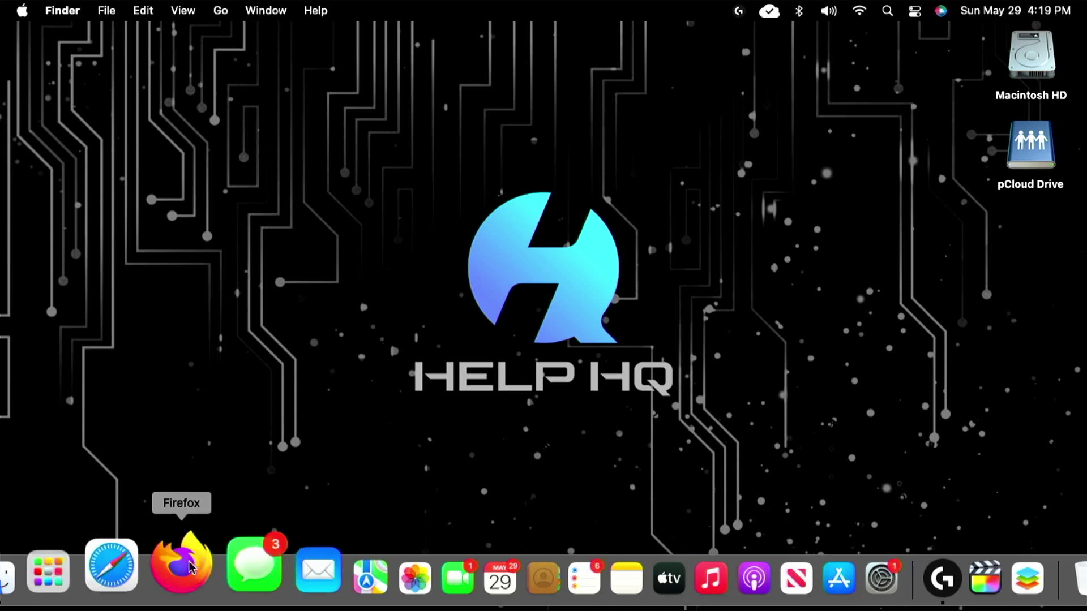
Launch Firefox and search the web for 'opencore legacy patcher'.
{"action": "left_click", "coordinate": [191, 575]}
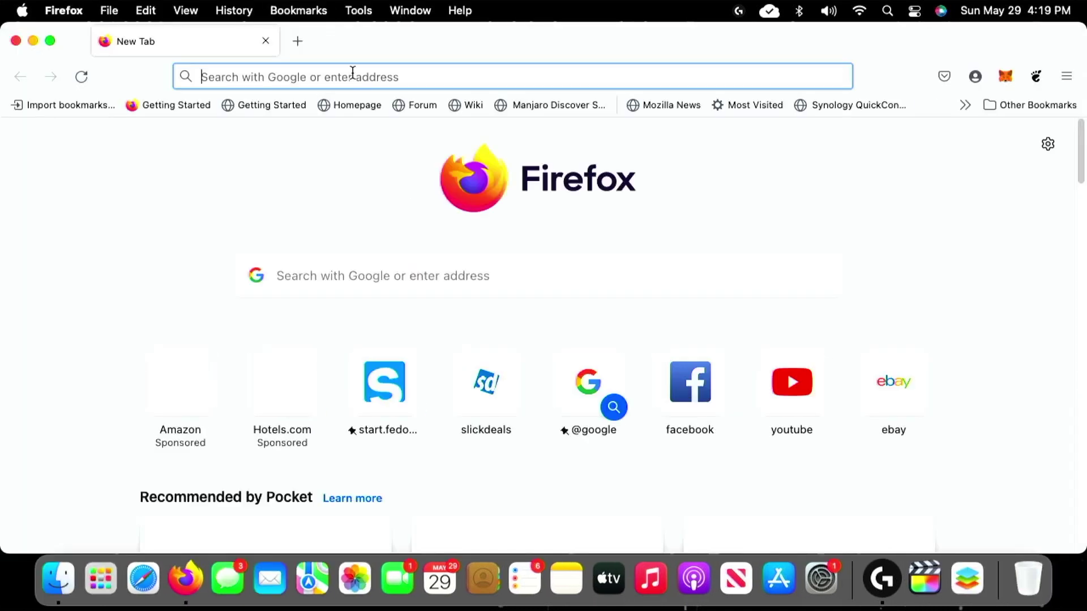
{"action": "left_click", "coordinate": [355, 77]}
{"action": "type", "text": "openc"}
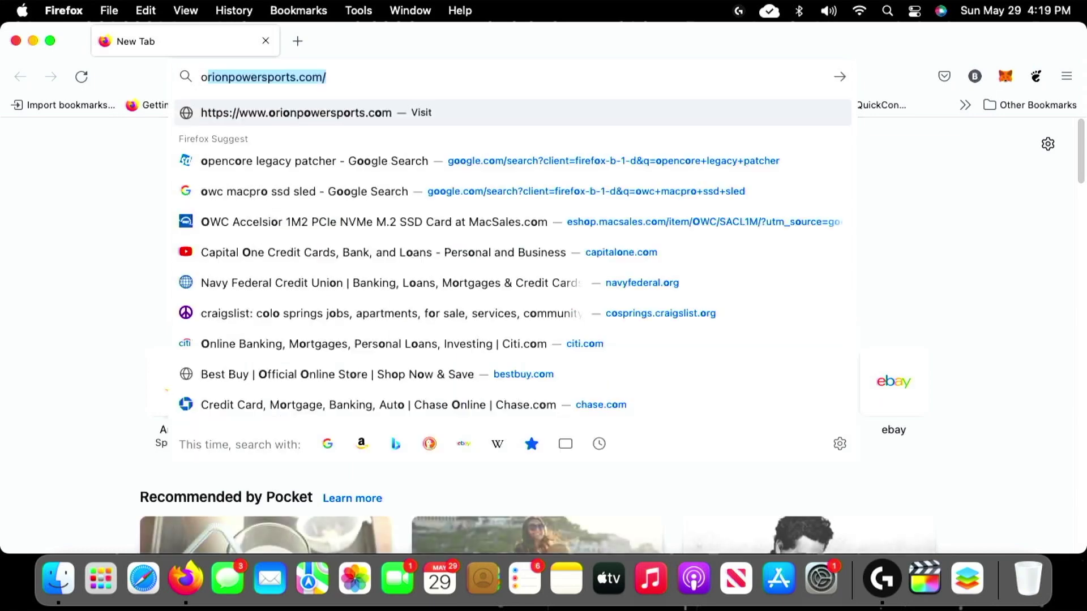
{"action": "type", "text": "ore l"}
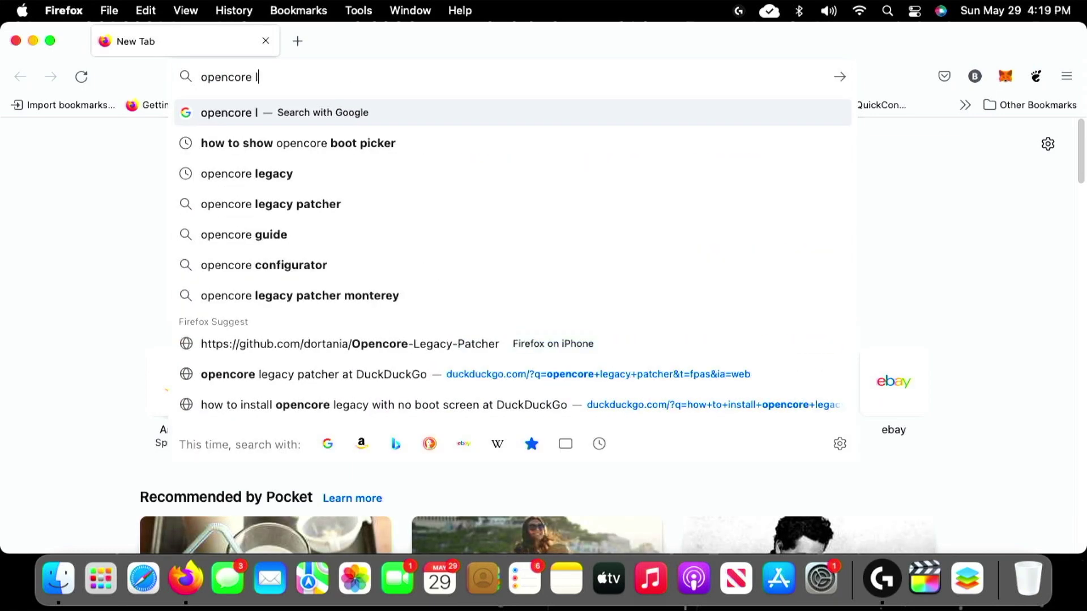
{"action": "type", "text": "egacy patcher"}
{"action": "key", "text": "Return"}
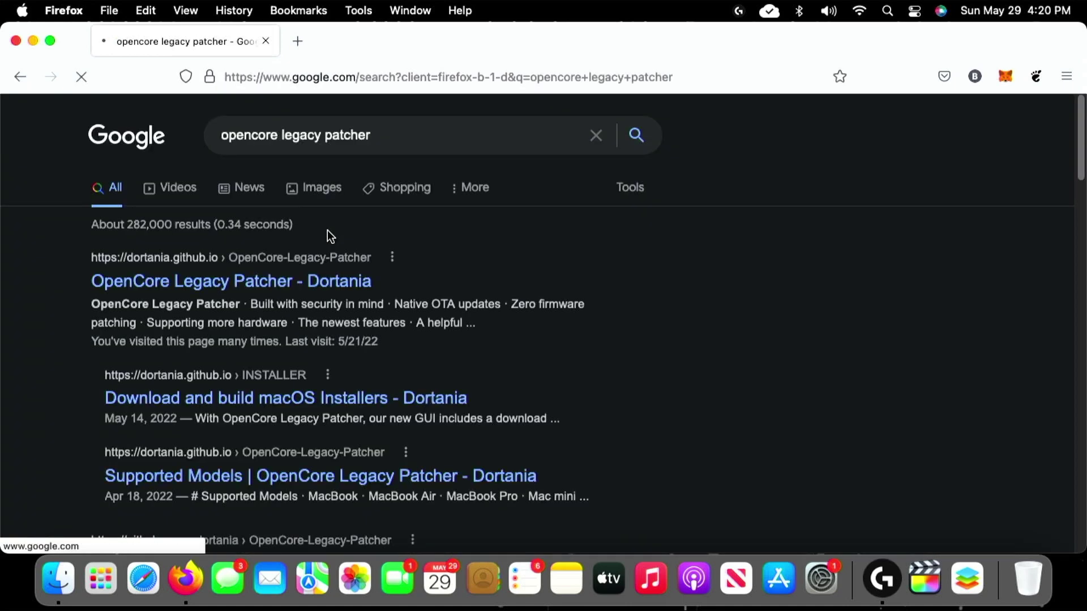
On the Dortania site, open Getting Started, then the guide page on downloading and building installers.
{"action": "left_click", "coordinate": [280, 281]}
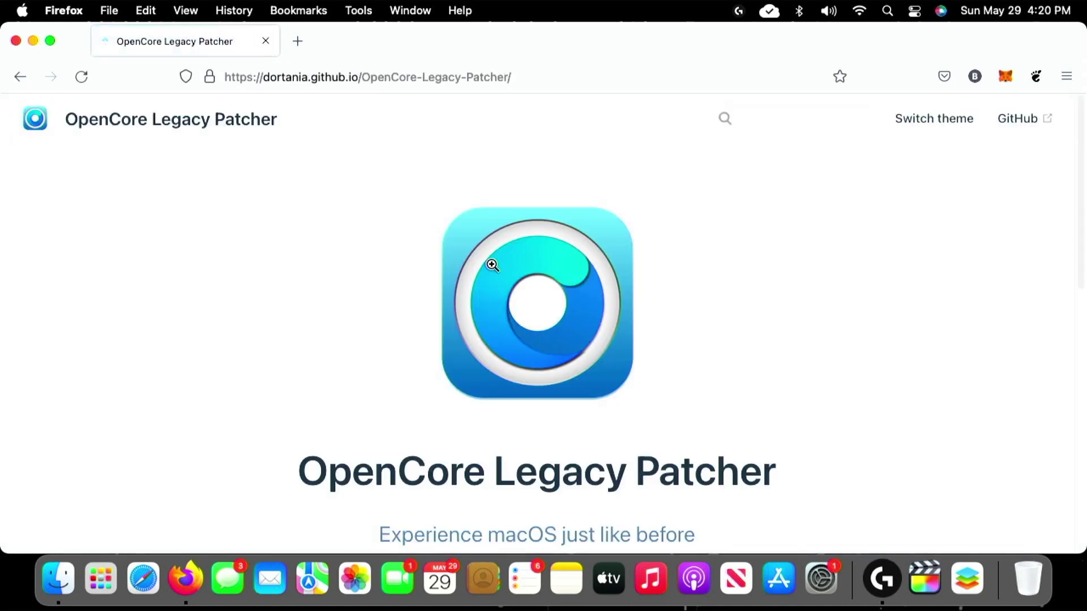
{"action": "scroll", "coordinate": [492, 267], "scroll_direction": "down", "scroll_amount": 5}
{"action": "left_click", "coordinate": [501, 284]}
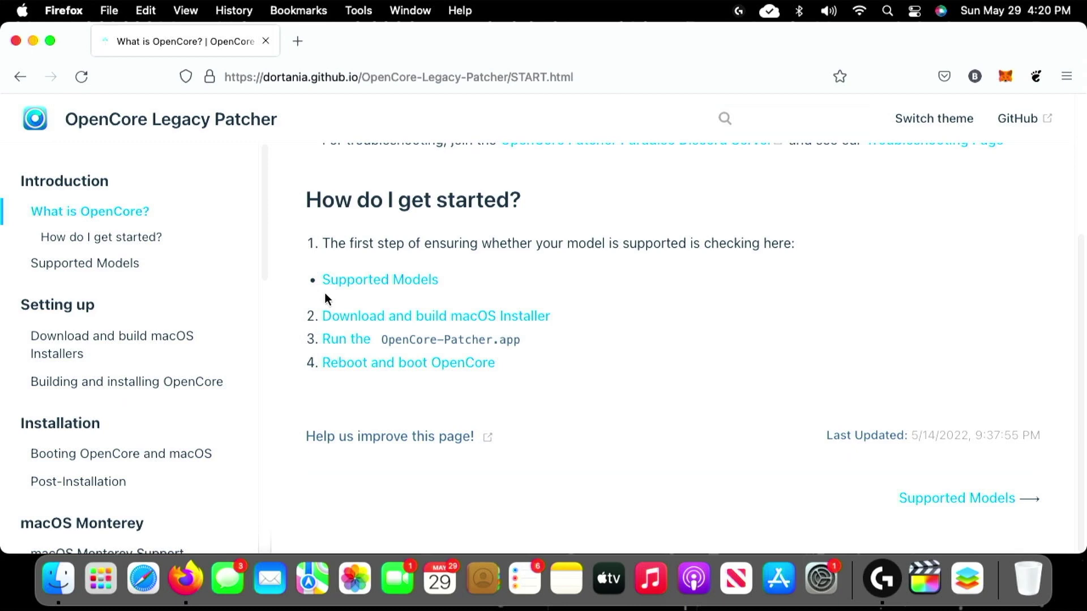
{"action": "left_click", "coordinate": [178, 340]}
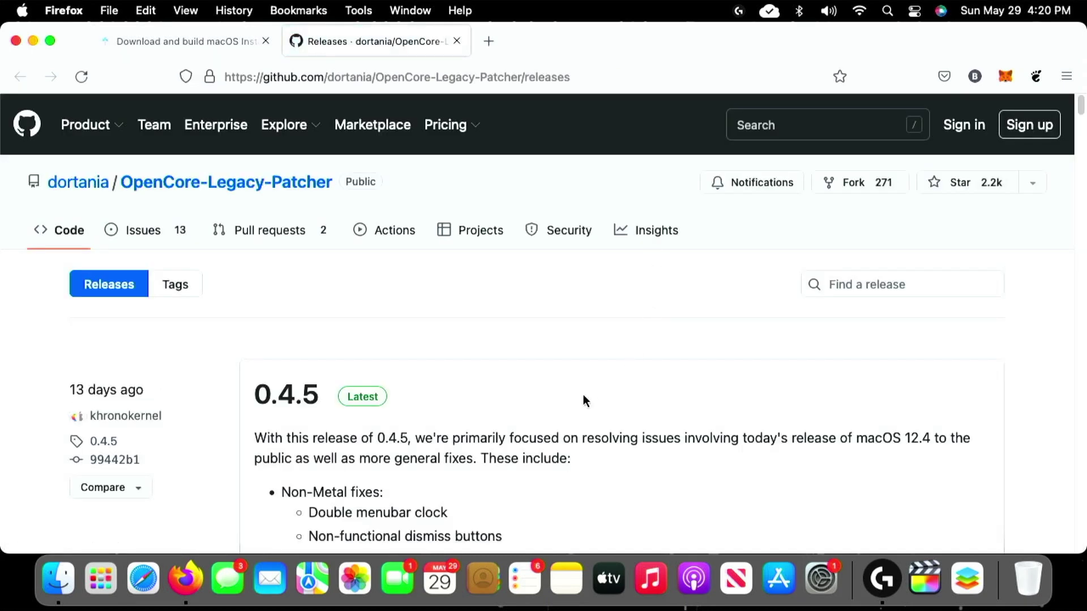
Scroll to the 0.4.5 release assets and download OpenCore-Patcher-GUI.app.zip (280 MB).
{"action": "scroll", "coordinate": [498, 413], "scroll_direction": "down", "scroll_amount": 5}
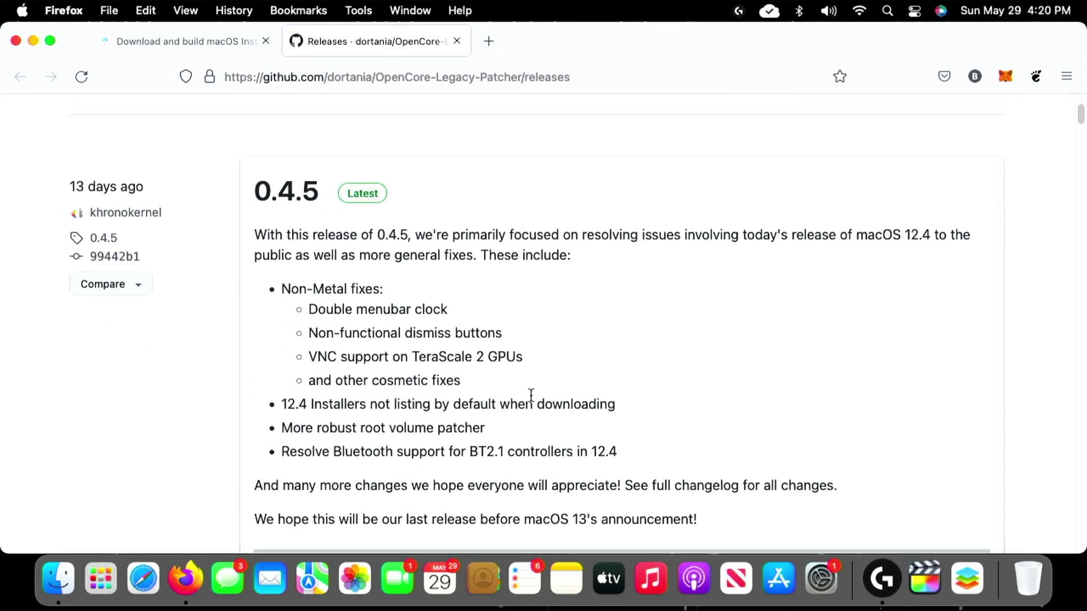
{"action": "scroll", "coordinate": [531, 395], "scroll_direction": "down", "scroll_amount": 10}
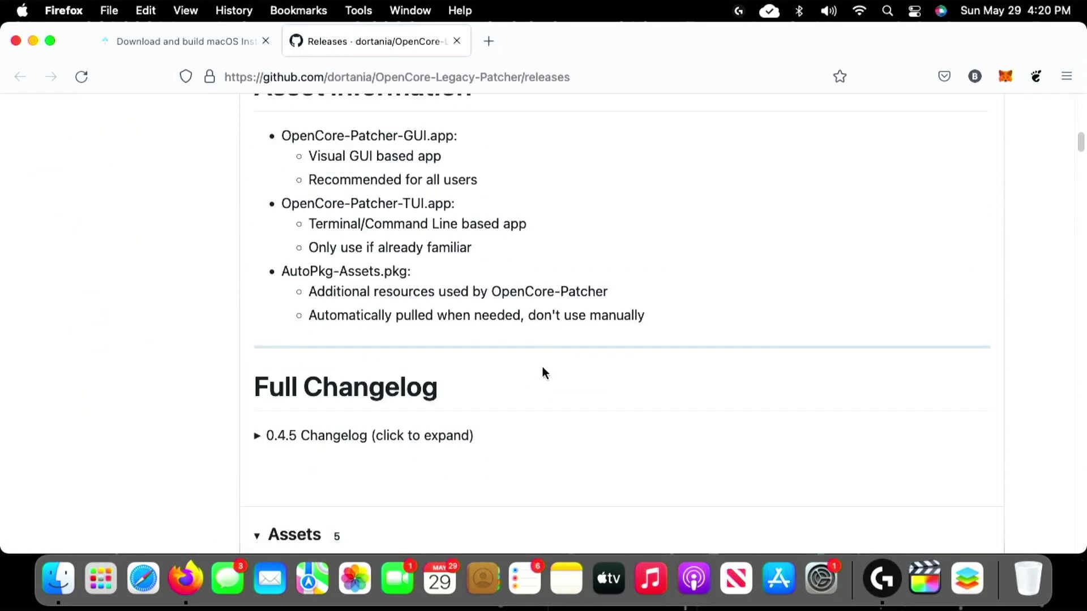
{"action": "scroll", "coordinate": [541, 369], "scroll_direction": "down", "scroll_amount": 7}
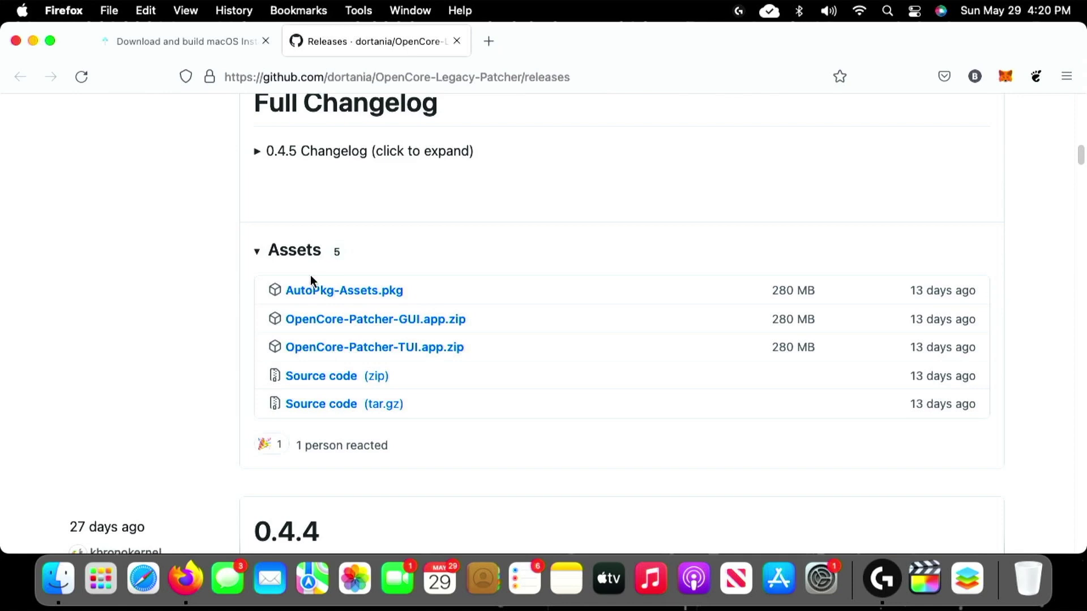
{"action": "left_click", "coordinate": [420, 324]}
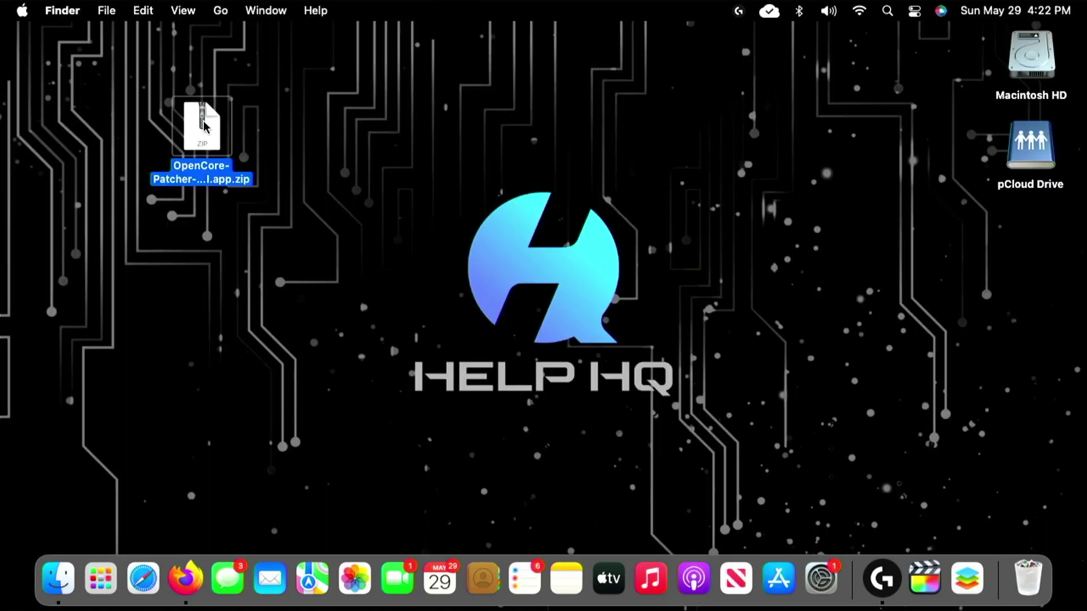
Extract the zip on the desktop and launch OpenCore-Patcher, approving it as an internet download.
{"action": "double_click", "coordinate": [204, 126]}
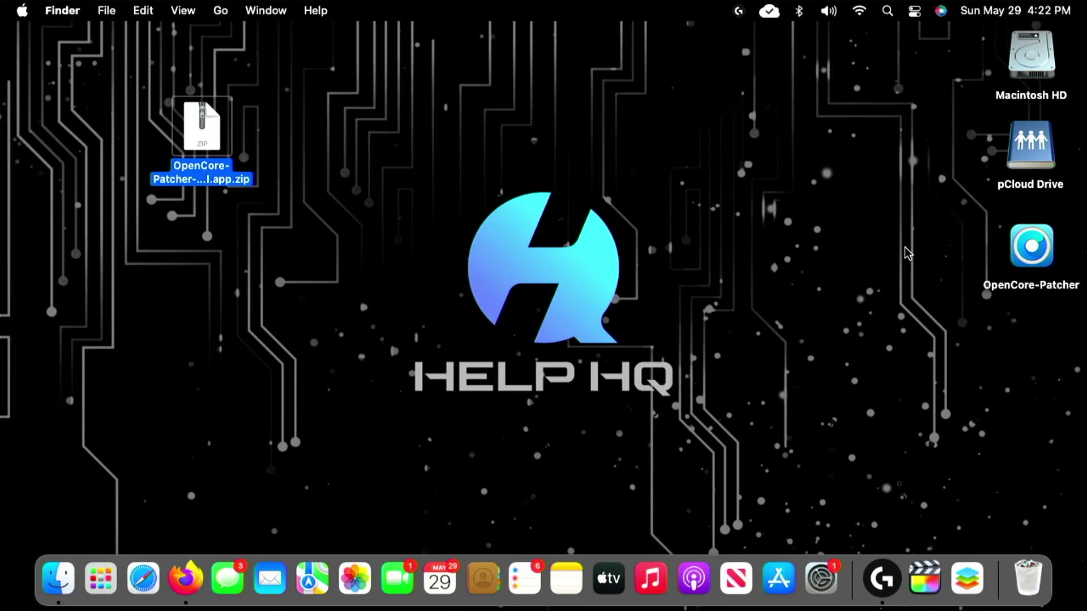
{"action": "left_click", "coordinate": [1039, 253]}
{"action": "double_click", "coordinate": [1039, 253]}
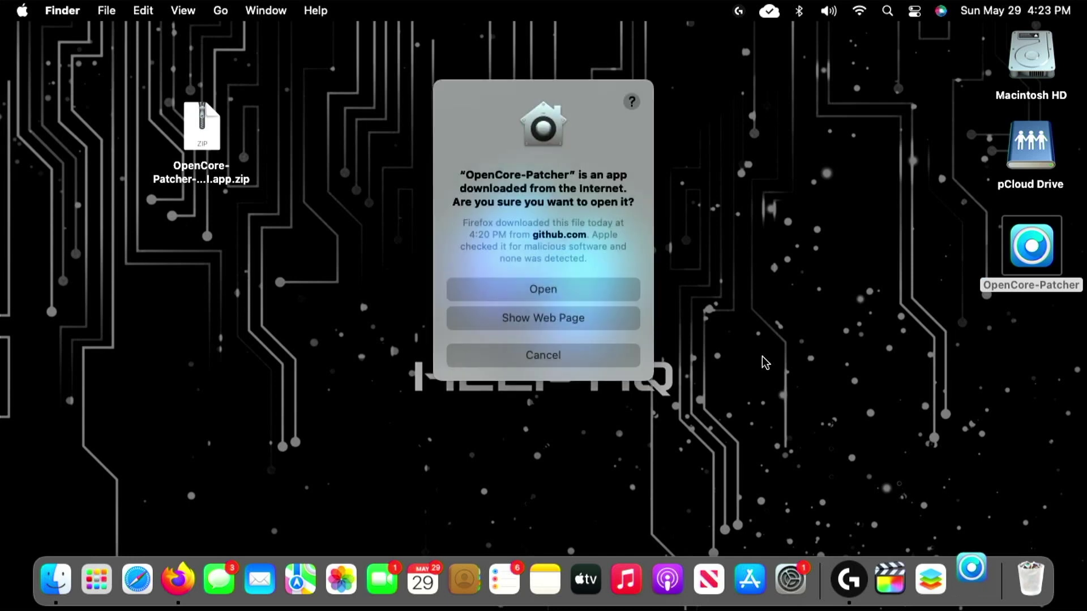
{"action": "left_click", "coordinate": [635, 292]}
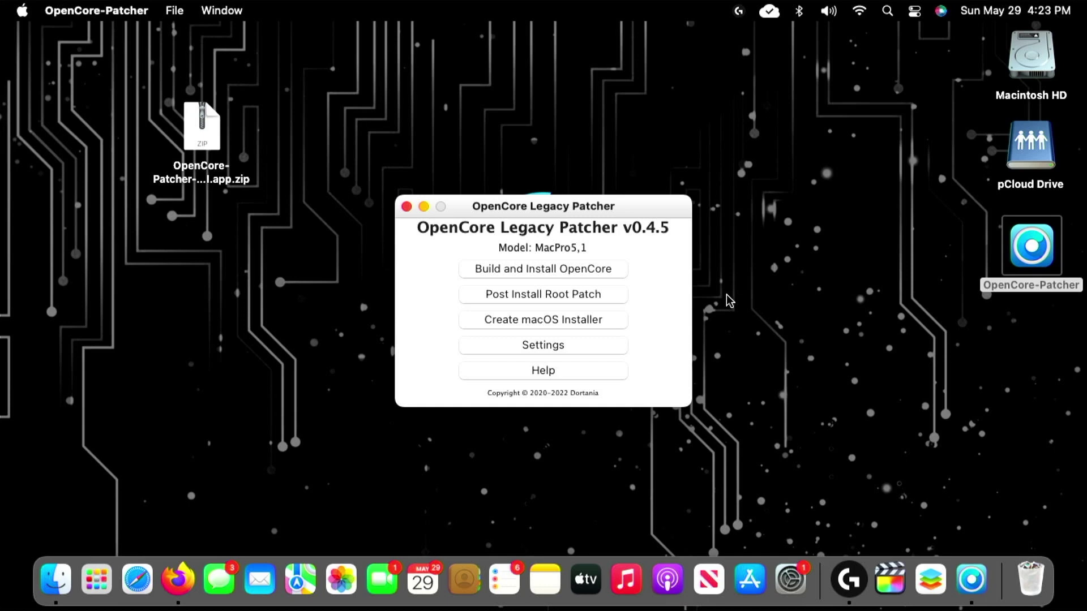
Build the OpenCore EFI for the MacPro5,1 and proceed to the Install to disk list.
{"action": "left_click", "coordinate": [611, 273]}
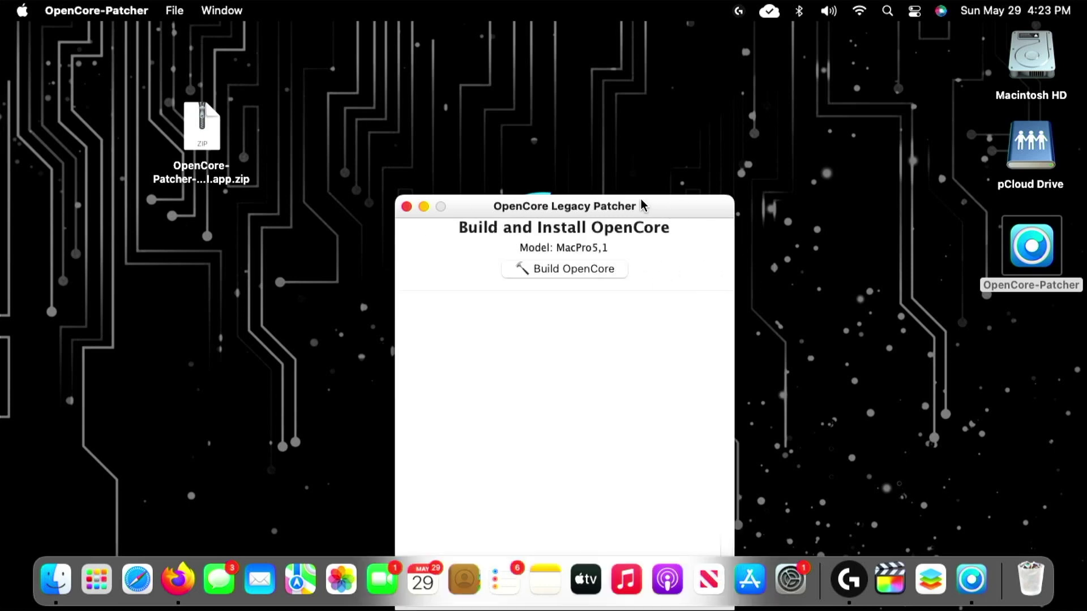
{"action": "left_click_drag", "start_coordinate": [643, 206], "coordinate": [621, 63]}
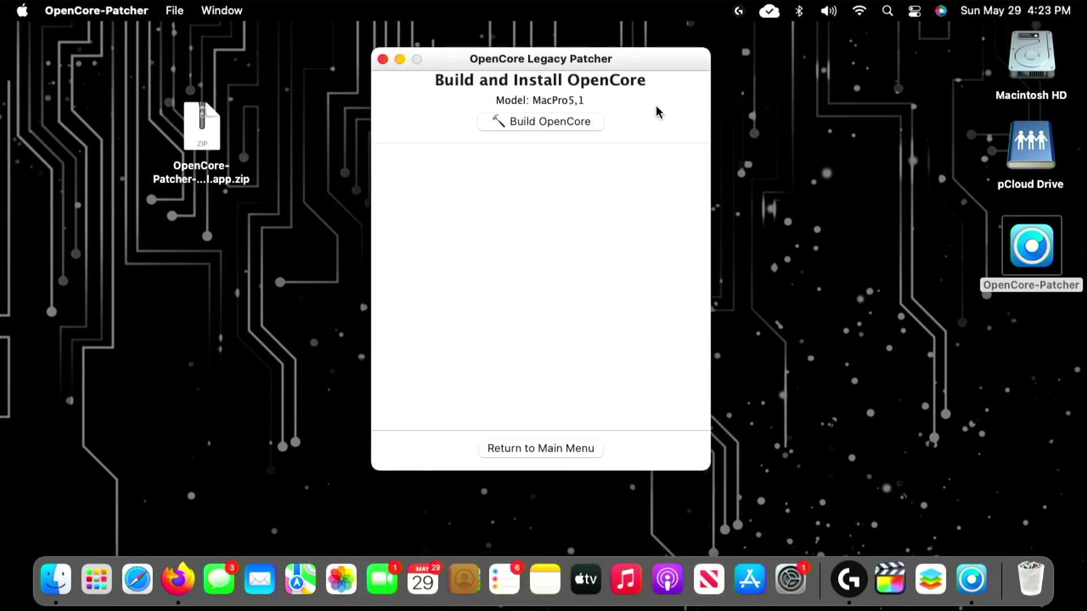
{"action": "left_click", "coordinate": [562, 122]}
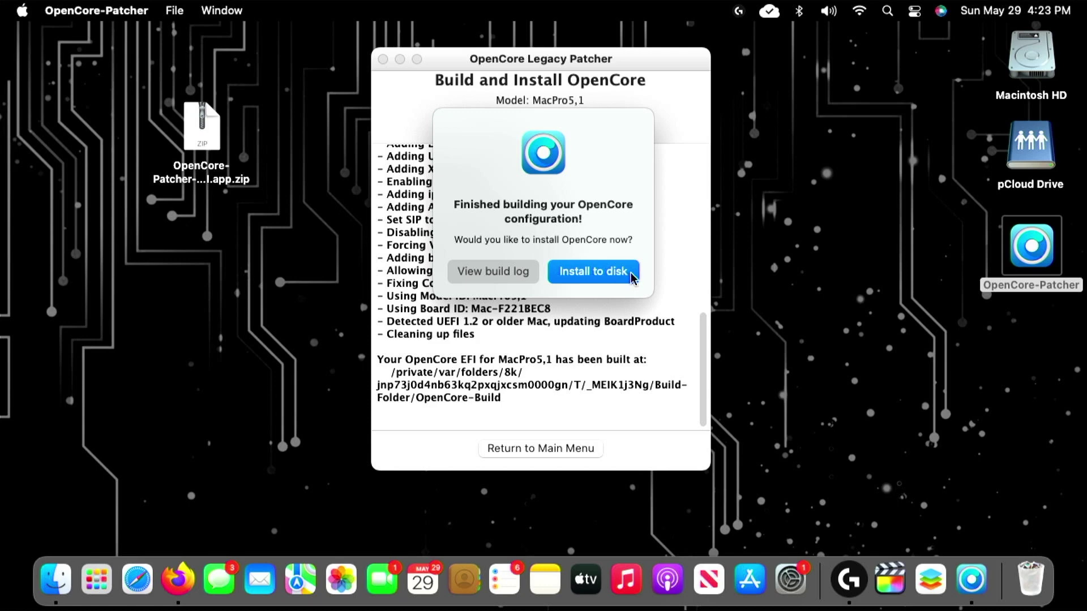
{"action": "left_click", "coordinate": [631, 274]}
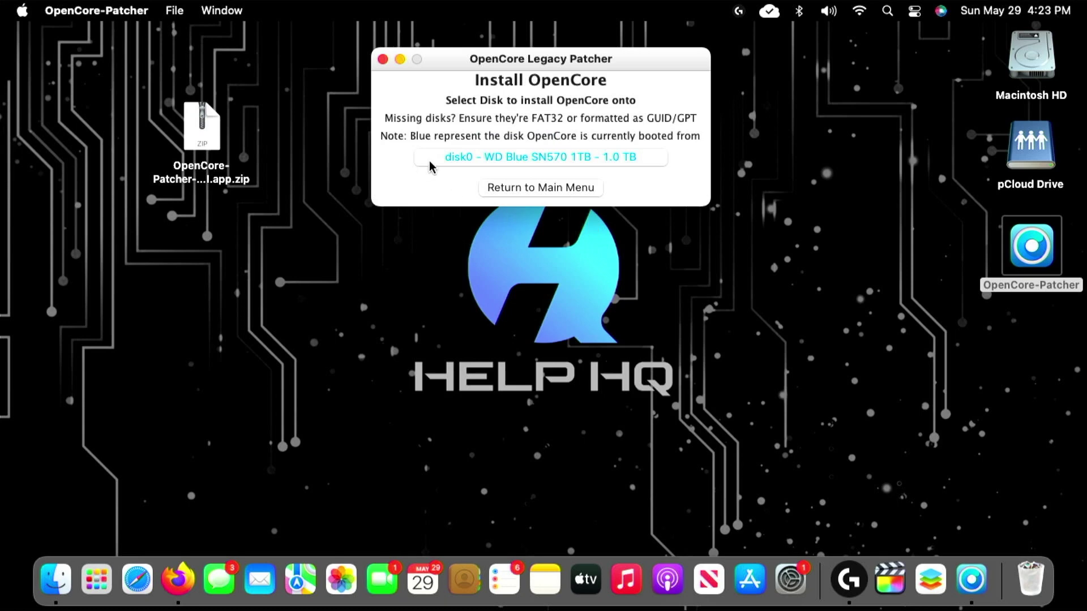
Install OpenCore to disk0s1 EFI using the admin password, then reboot to apply it.
{"action": "left_click", "coordinate": [610, 162]}
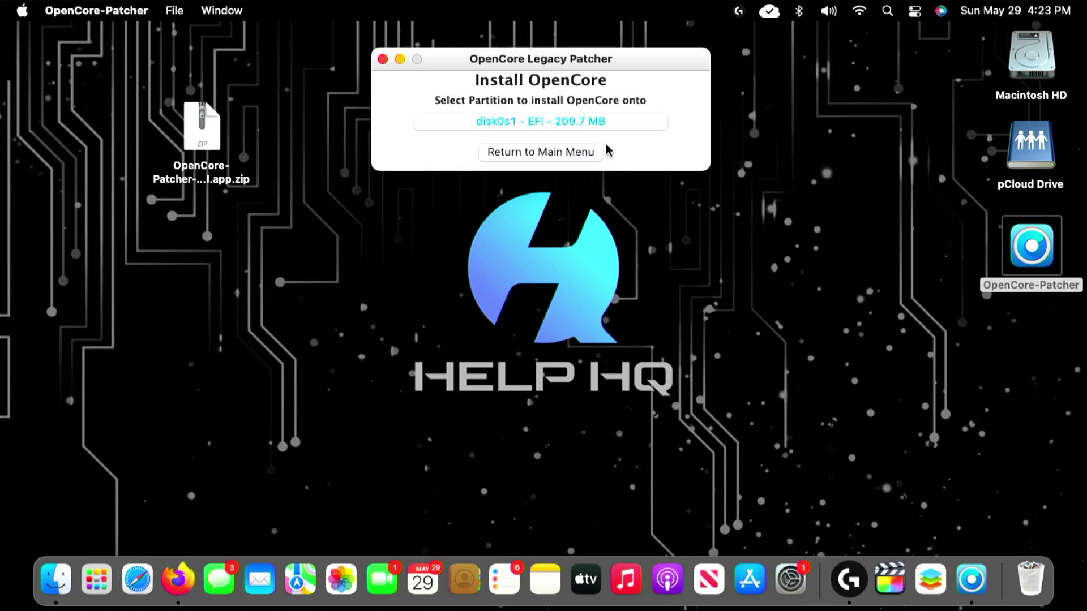
{"action": "left_click", "coordinate": [521, 123]}
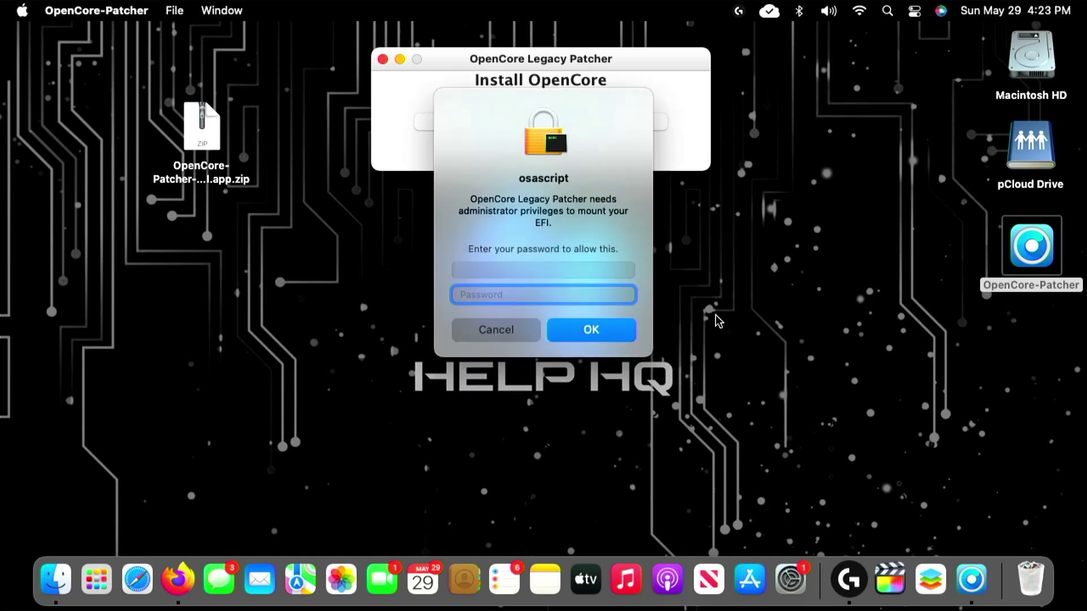
{"action": "type", "text": "••••••••••"}
{"action": "key", "text": "Return"}
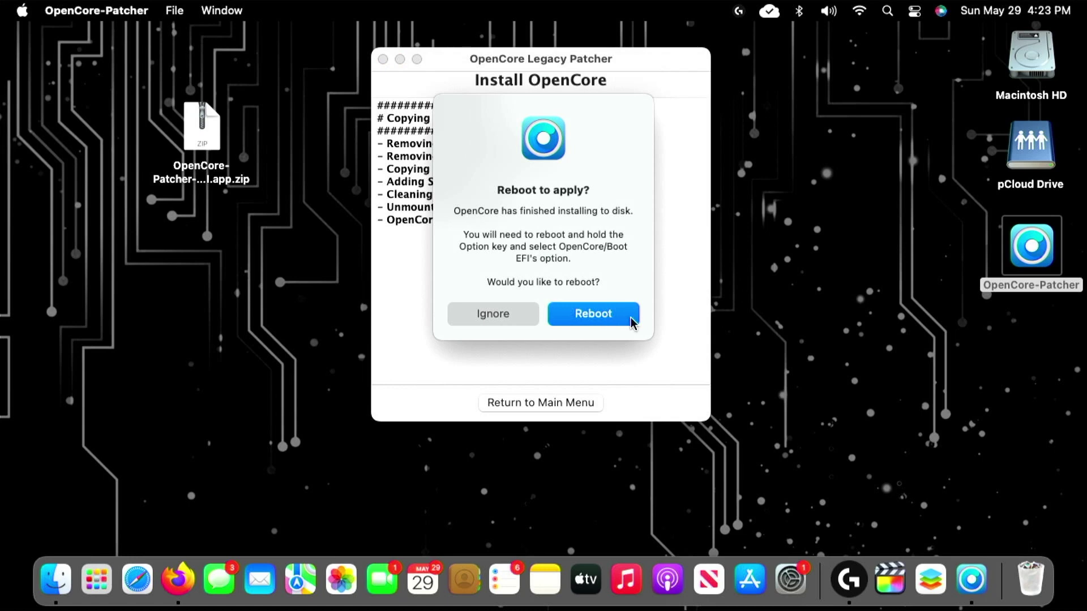
{"action": "left_click", "coordinate": [631, 320]}
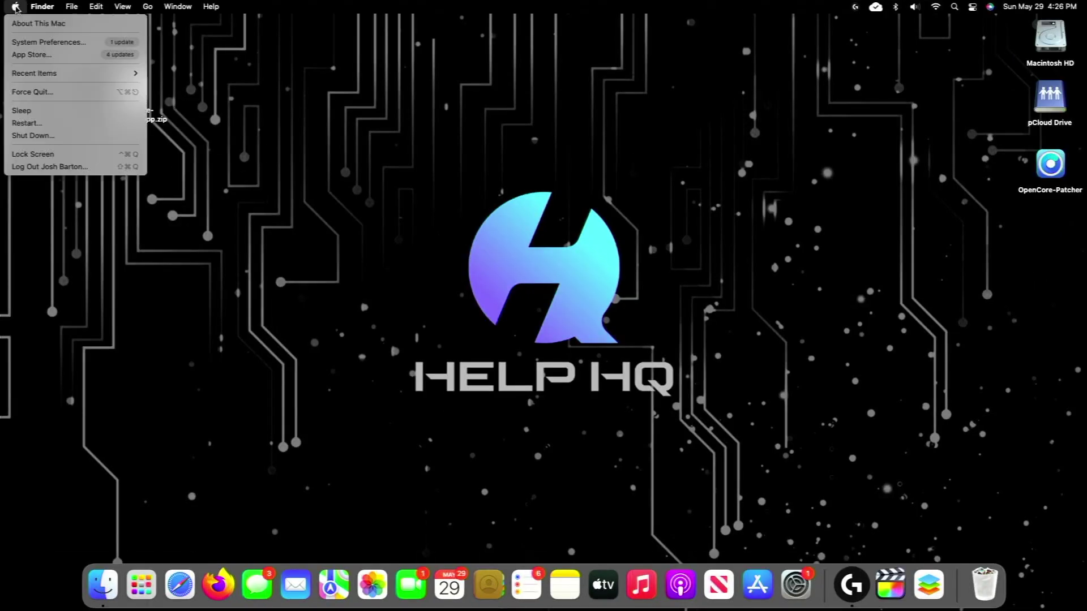
From About This Mac's Software Update, start the macOS Monterey 12.4 update.
{"action": "left_click", "coordinate": [35, 23]}
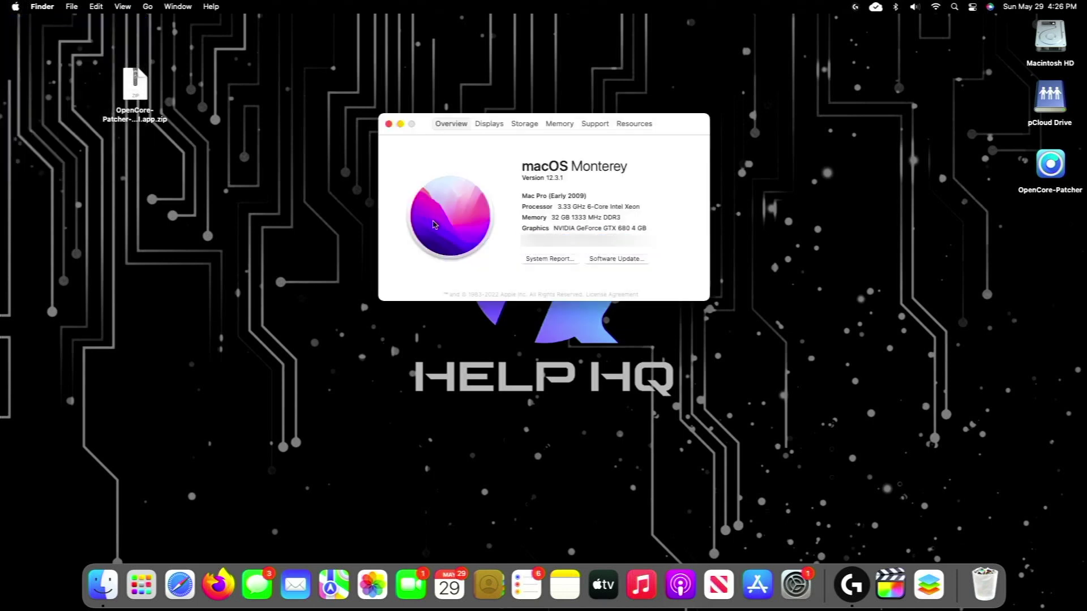
{"action": "left_click", "coordinate": [630, 259]}
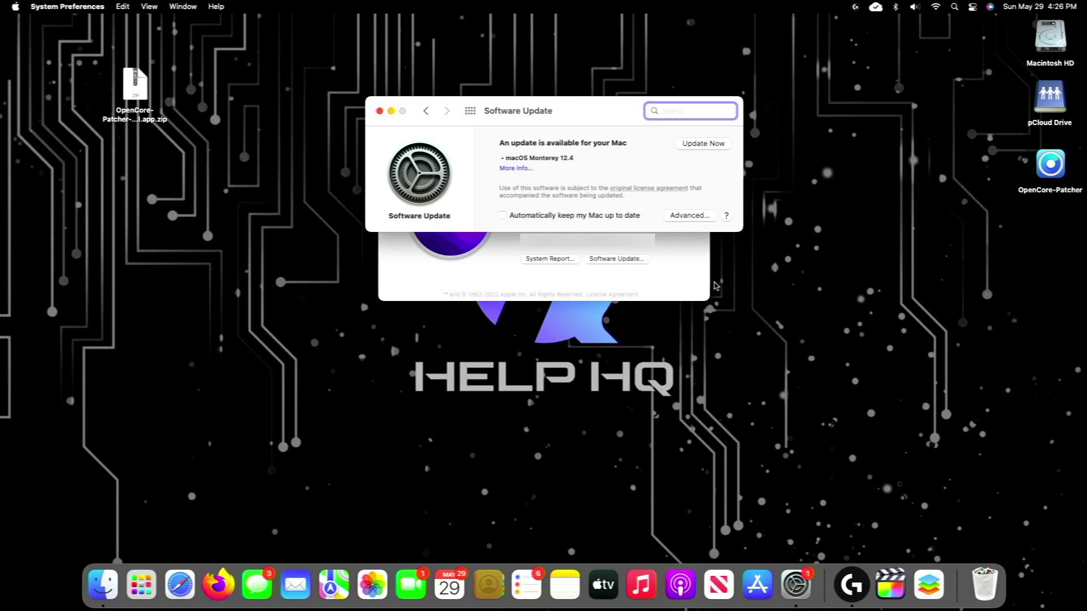
{"action": "left_click", "coordinate": [708, 146]}
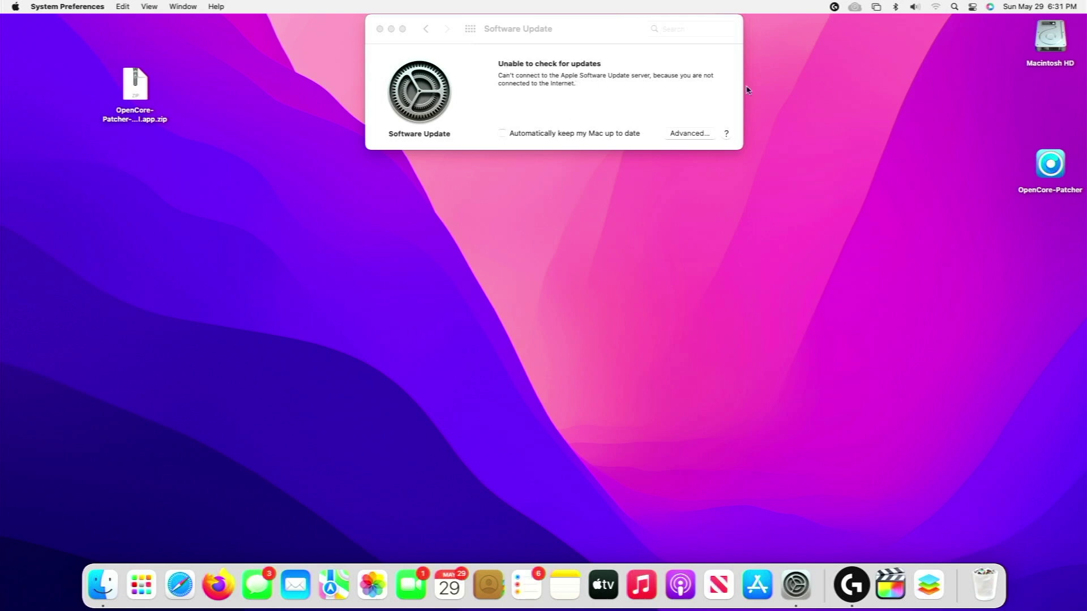
Note the empty Wi-Fi list, close Software Update, and relaunch OpenCore-Patcher from the desktop.
{"action": "left_click", "coordinate": [936, 7]}
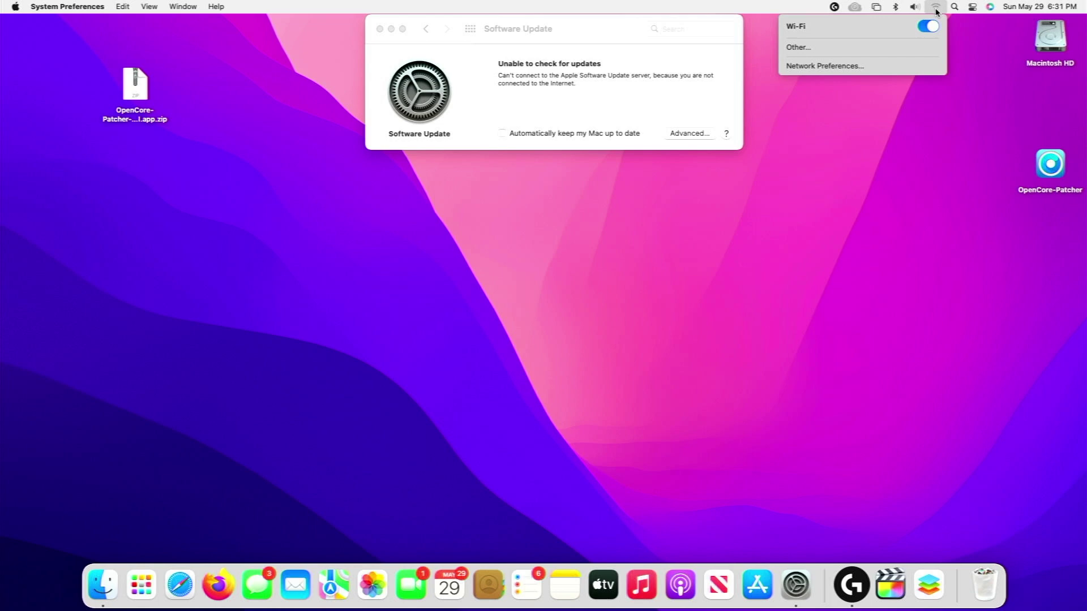
{"action": "left_click", "coordinate": [861, 158]}
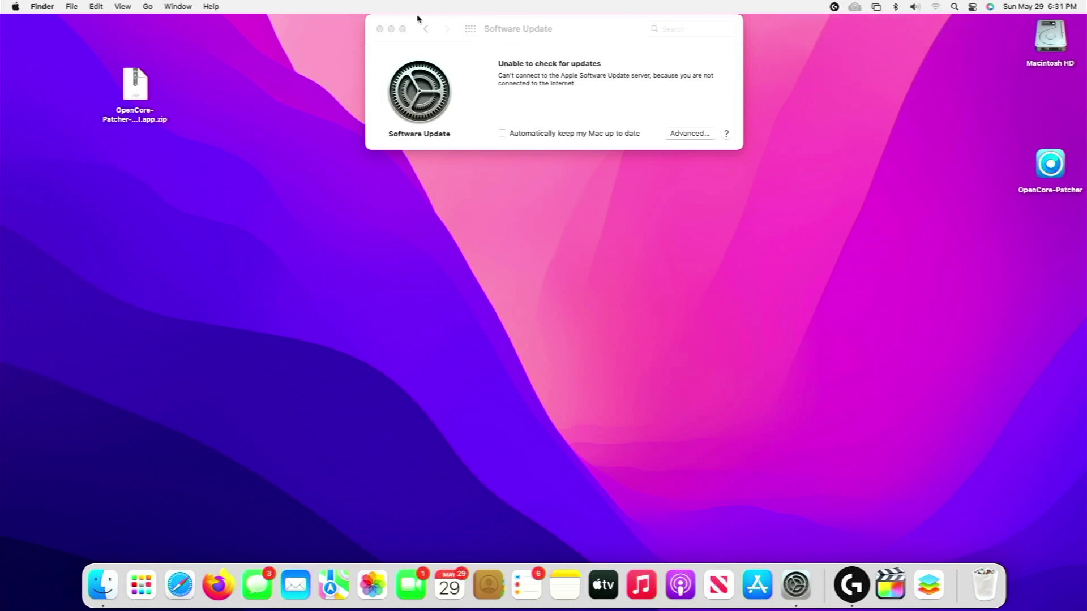
{"action": "left_click", "coordinate": [380, 29]}
{"action": "left_click", "coordinate": [1048, 167]}
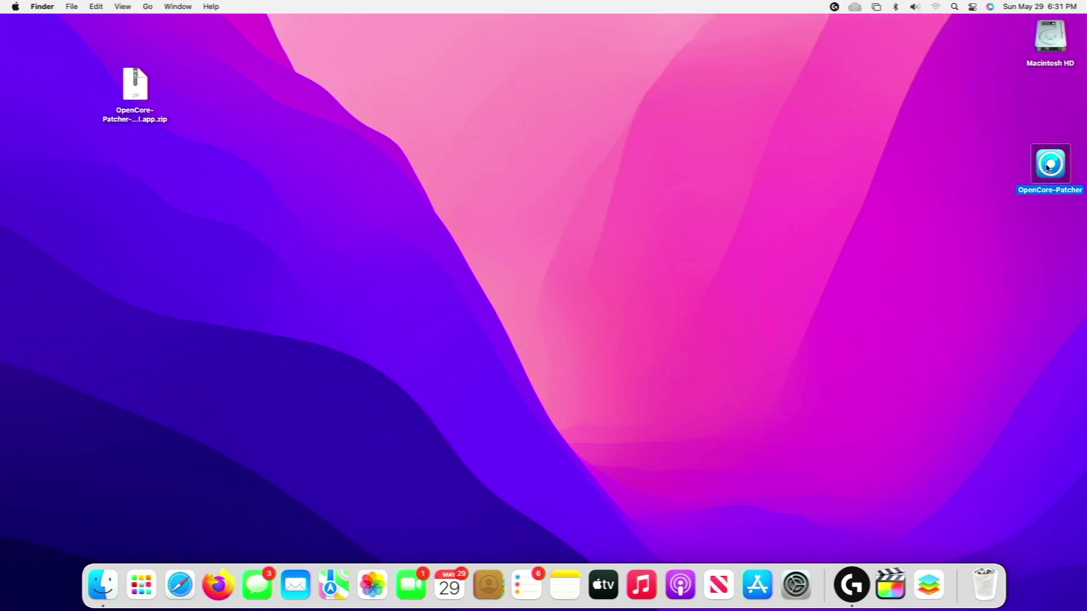
{"action": "double_click", "coordinate": [1048, 167]}
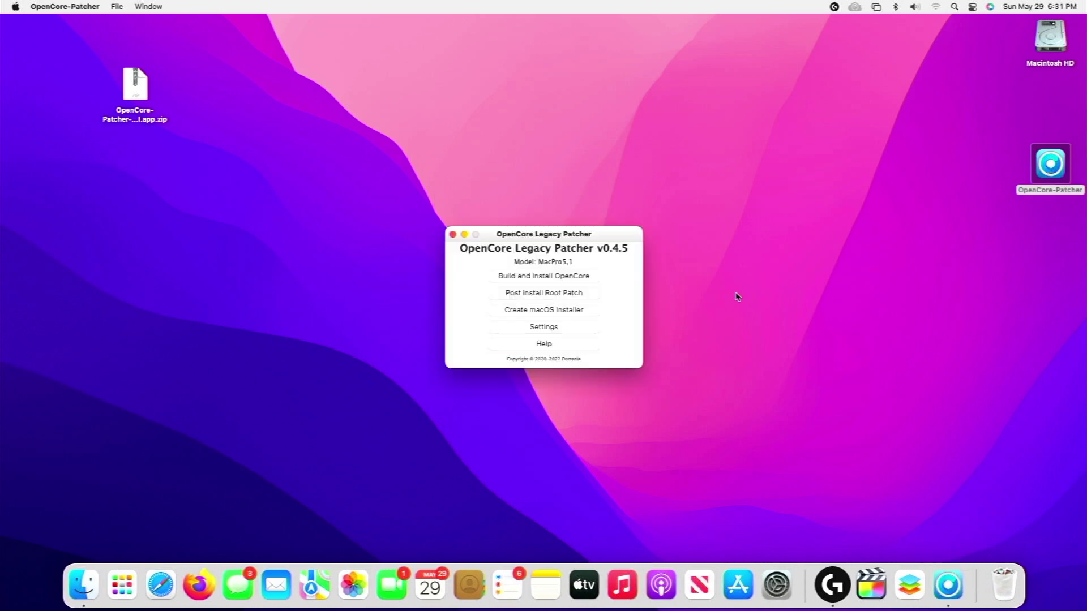
Run Post Install Root Patch as root with the admin password, then reboot when patching completes.
{"action": "left_click", "coordinate": [584, 295]}
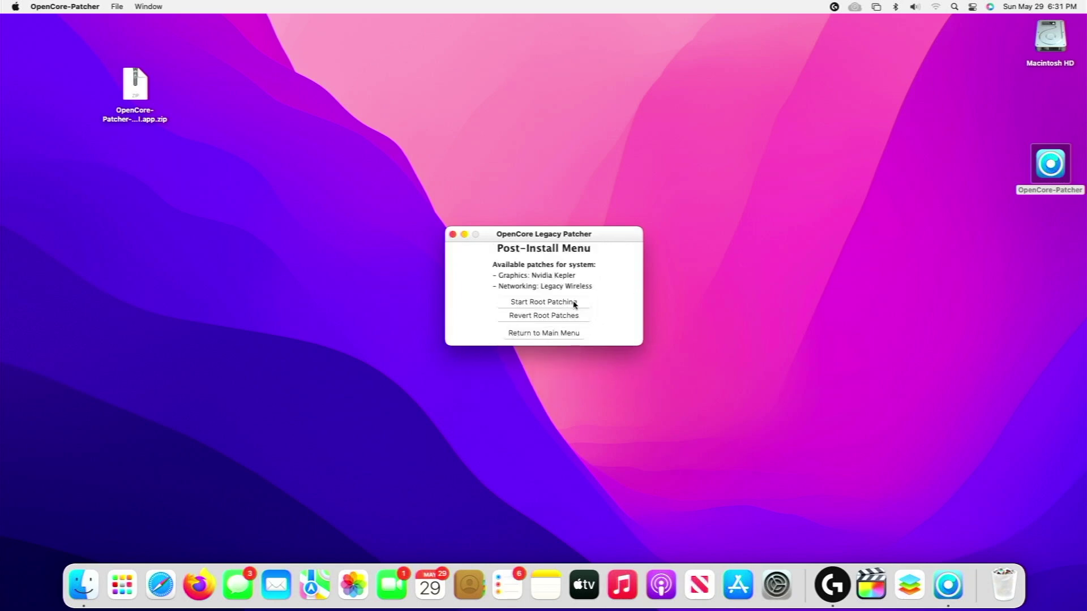
{"action": "left_click", "coordinate": [575, 303]}
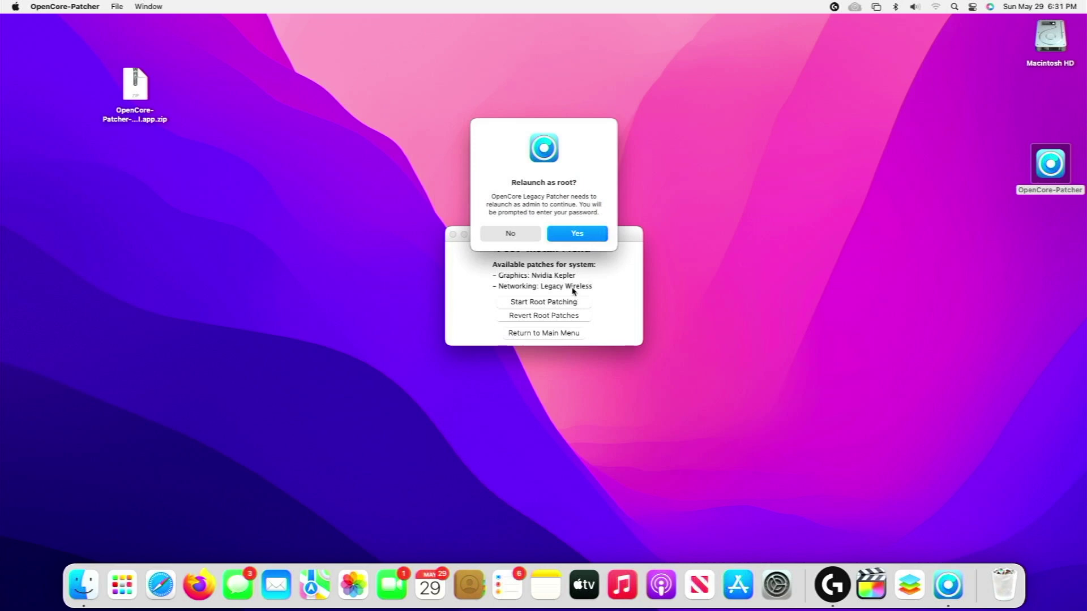
{"action": "left_click", "coordinate": [576, 234]}
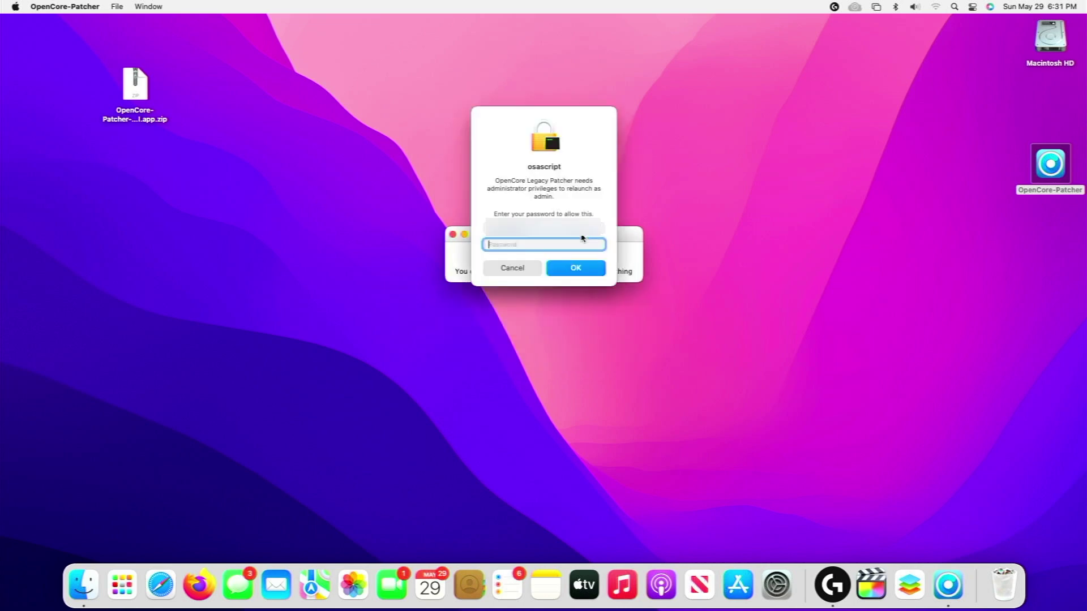
{"action": "type", "text": "••••••••"}
{"action": "key", "text": "Return"}
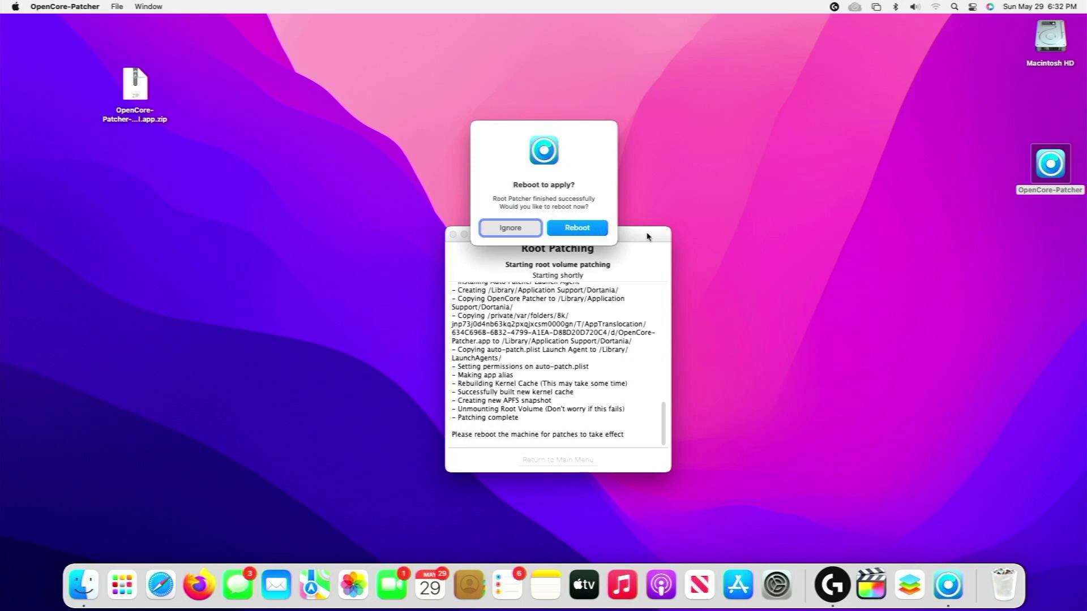
{"action": "left_click", "coordinate": [602, 228]}
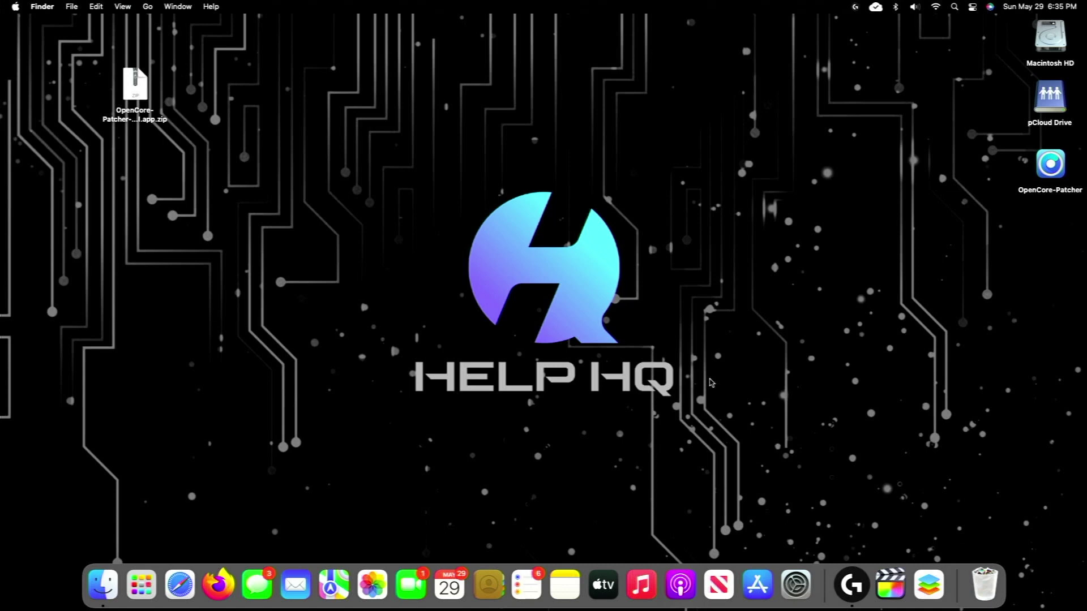
Confirm Wi-Fi networks like Portal appear, then check About This Mac shows Monterey 12.4.
{"action": "left_click", "coordinate": [935, 8]}
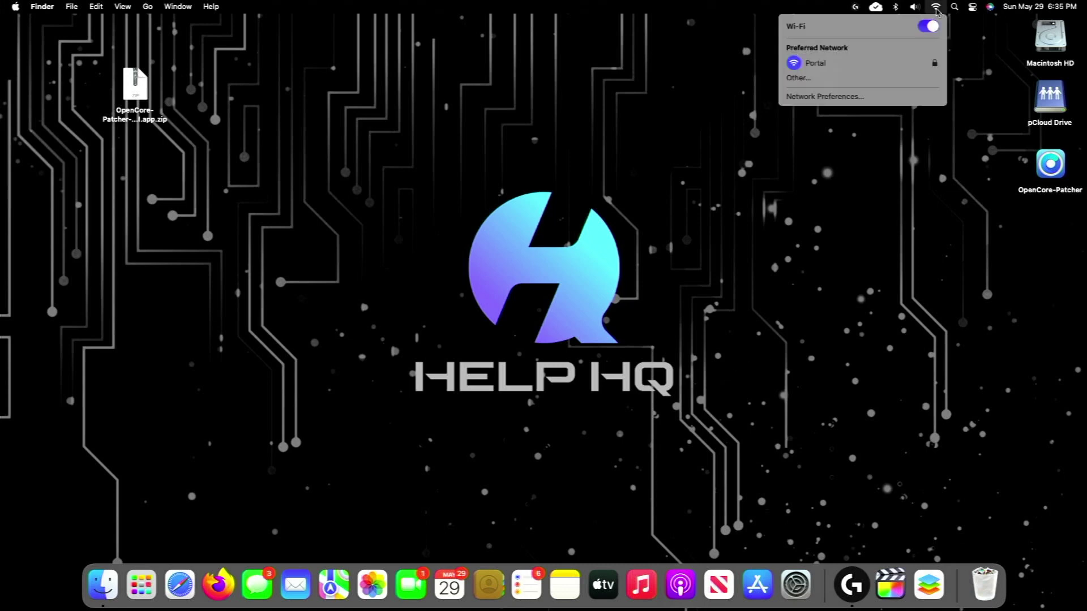
{"action": "left_click", "coordinate": [609, 151]}
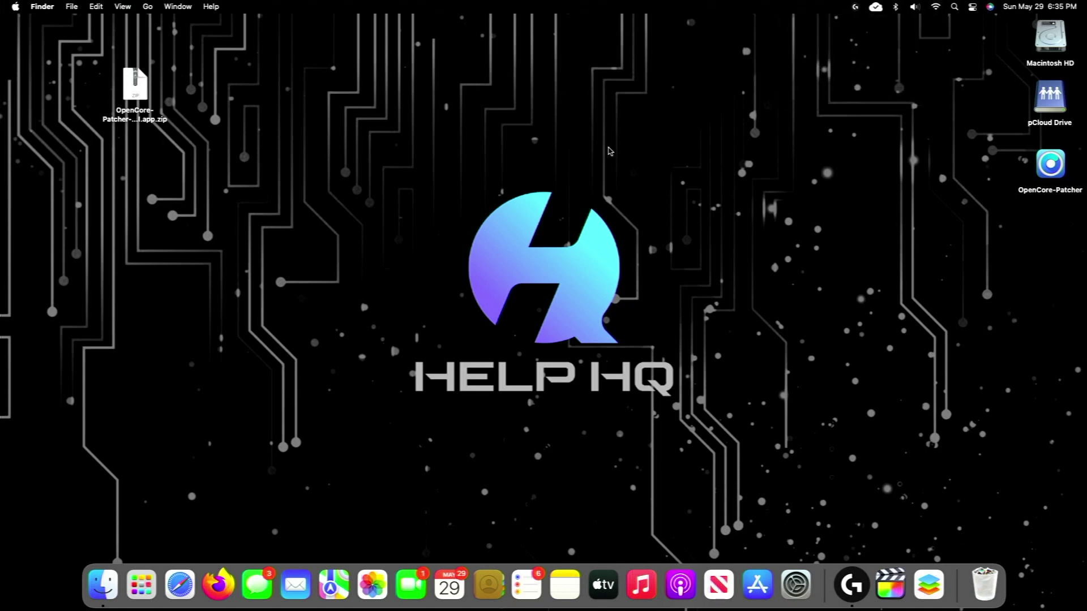
{"action": "left_click", "coordinate": [17, 7]}
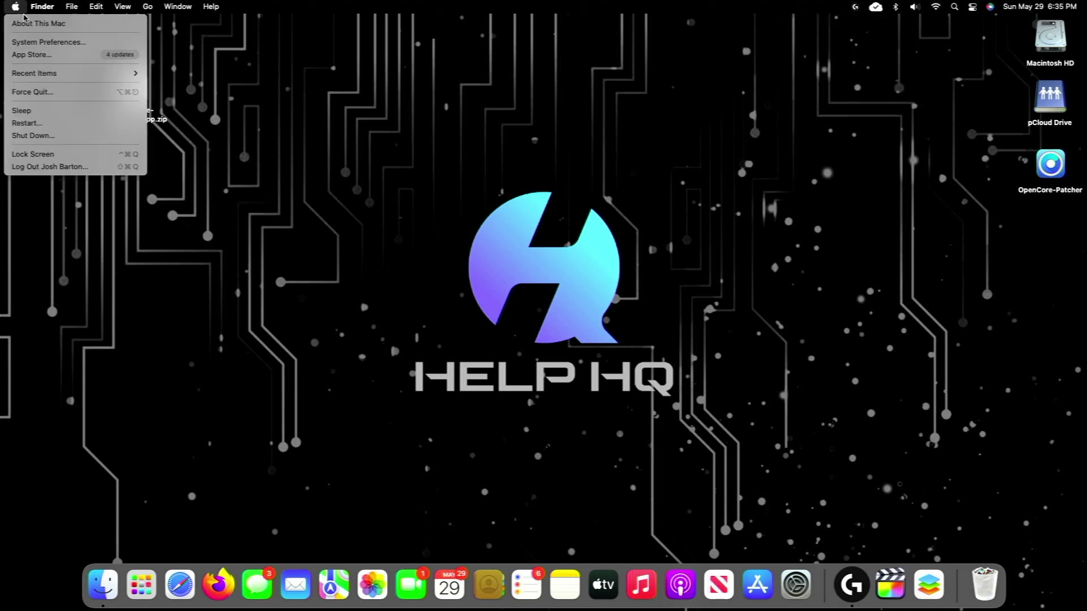
{"action": "left_click", "coordinate": [34, 23]}
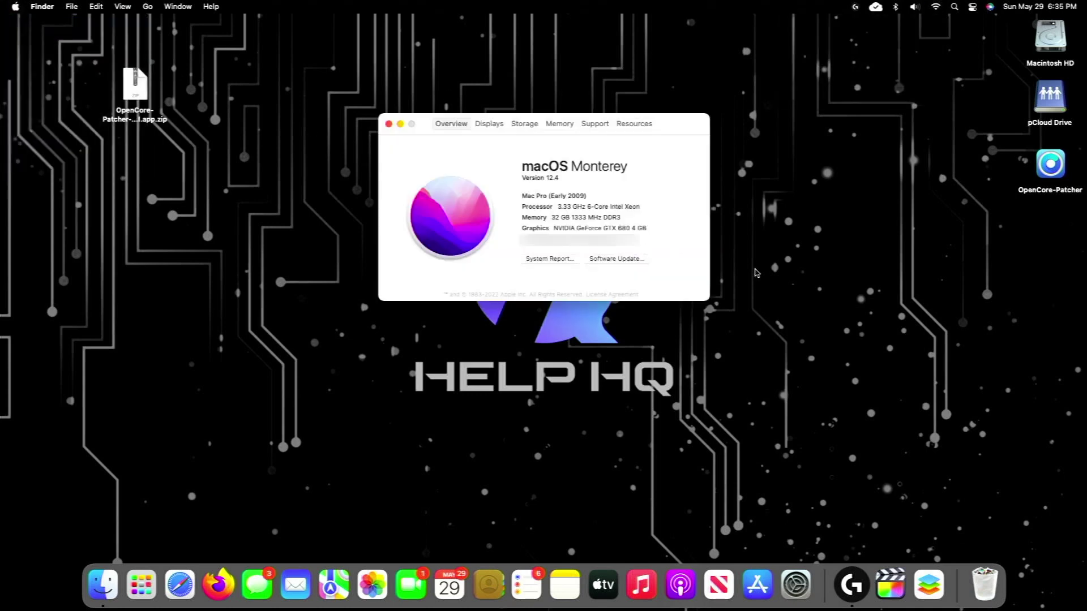